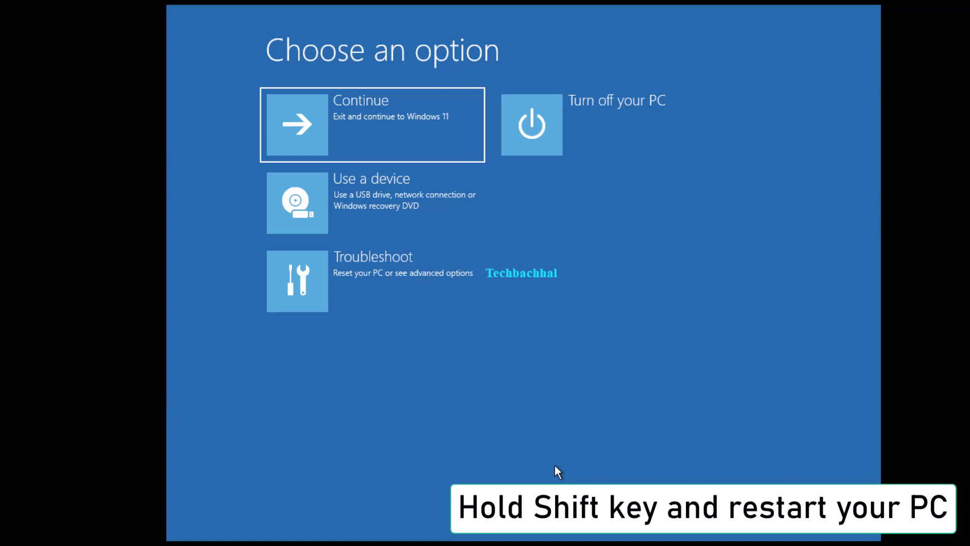
- Open the administrator Command Prompt through Troubleshoot and Advanced options
left_click(384, 279)
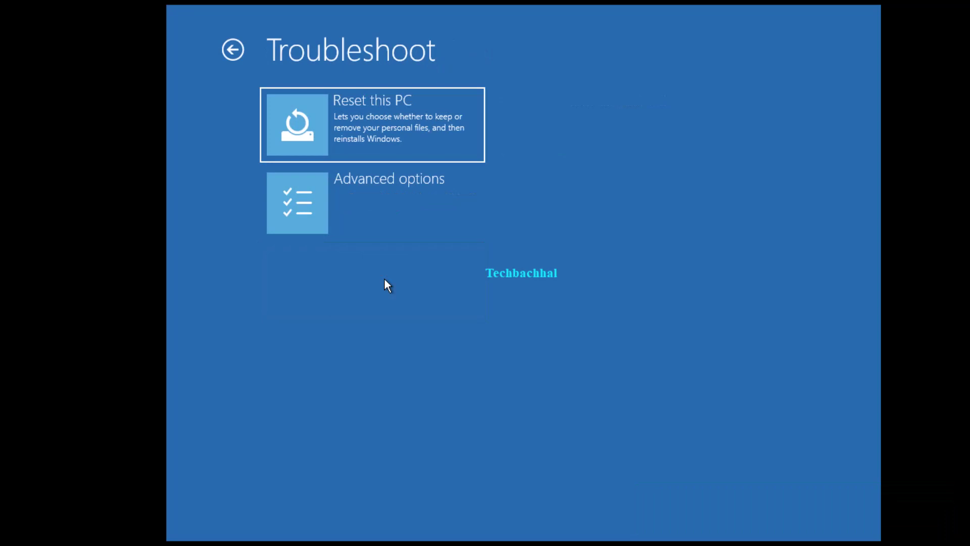
left_click(400, 204)
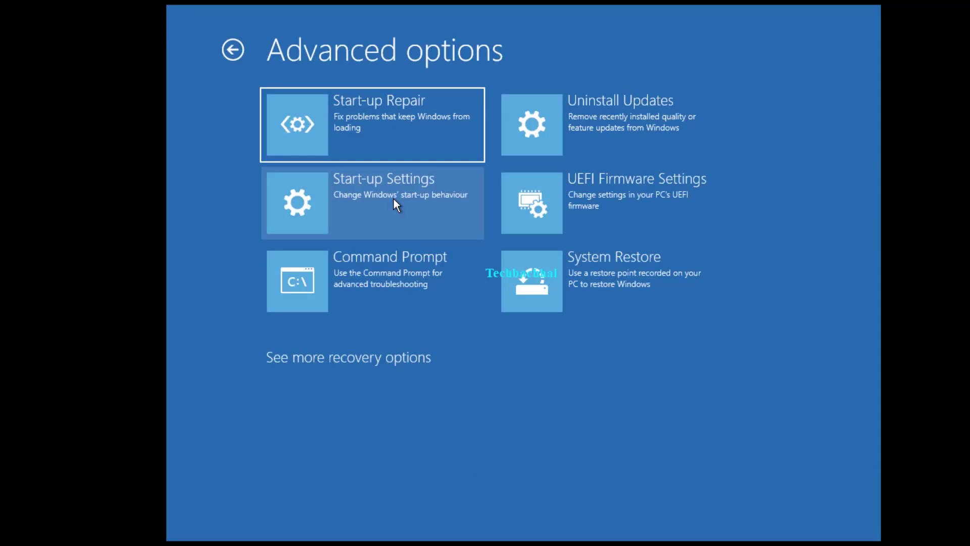
left_click(370, 275)
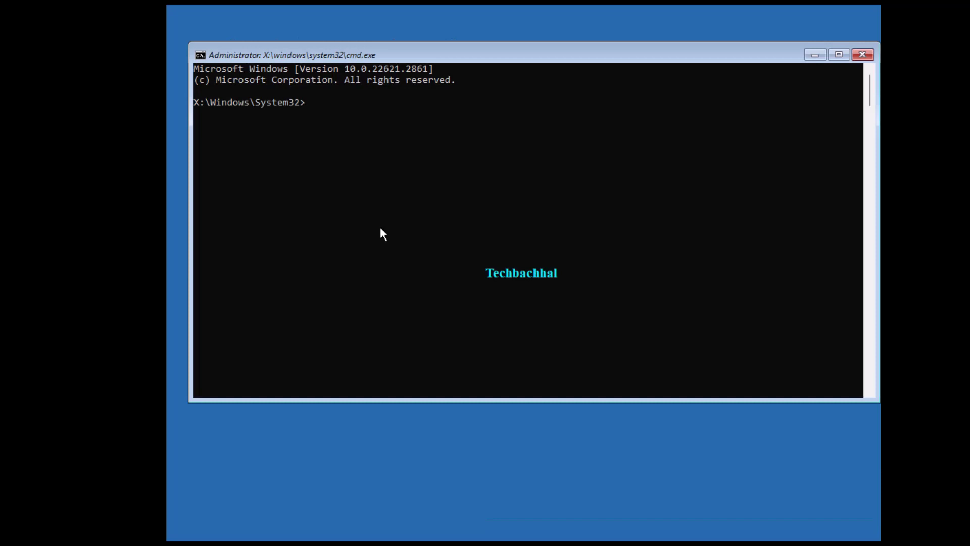
type("net u")
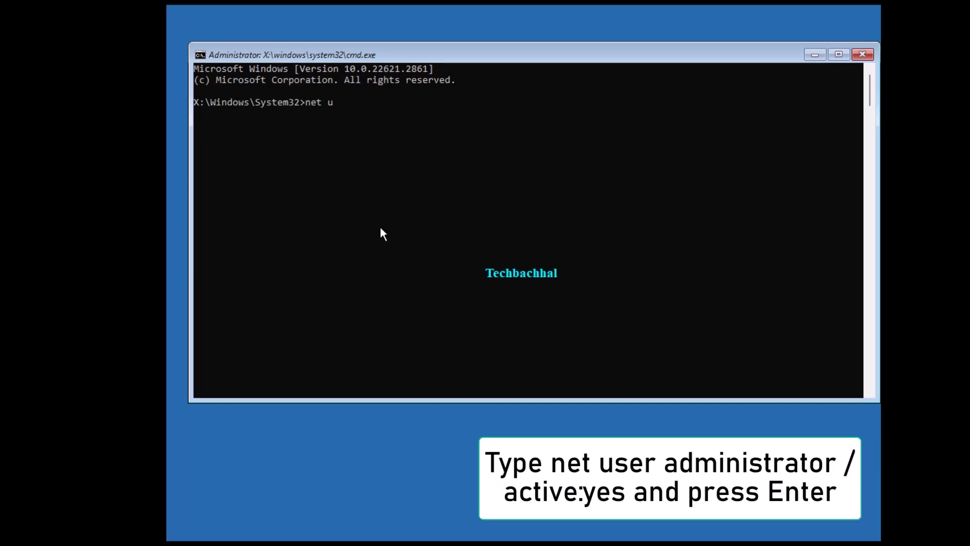
type("ser ad")
type("ministrat")
type("or /a")
type("ctive:yes")
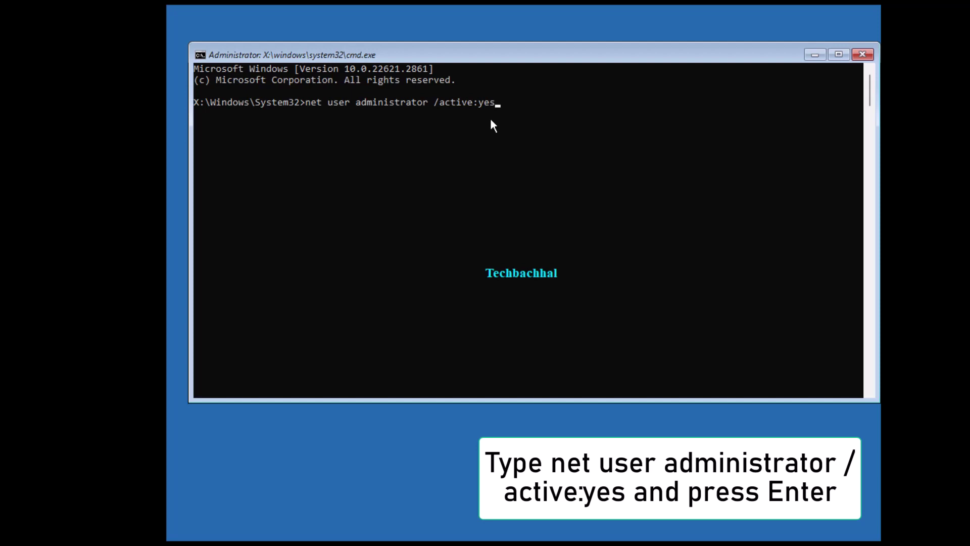
- Run net user administrator /active:yes to enable the built-in Administrator account
key("Return")
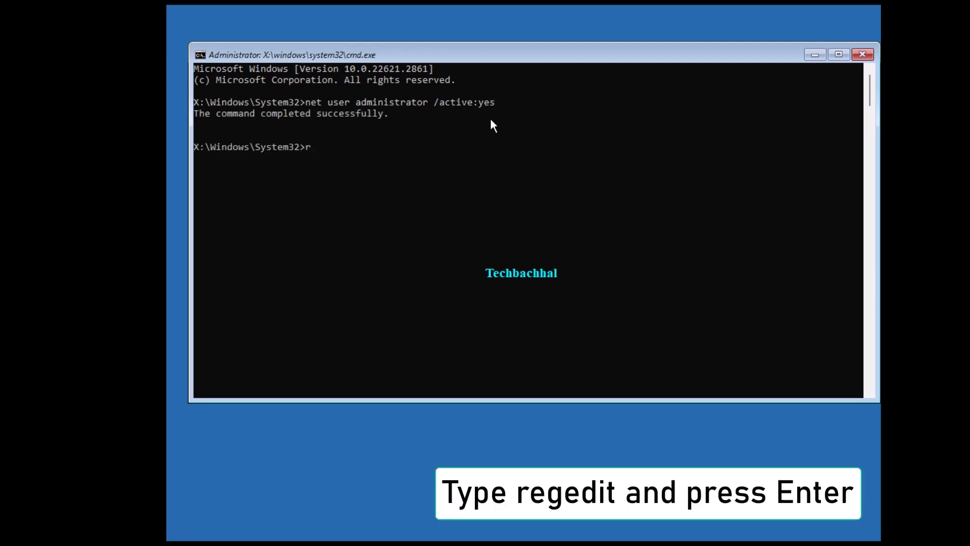
type("eged")
type("it")
- Launch regedit and select HKEY_LOCAL_MACHINE as the destination for the offline hive
key("Return")
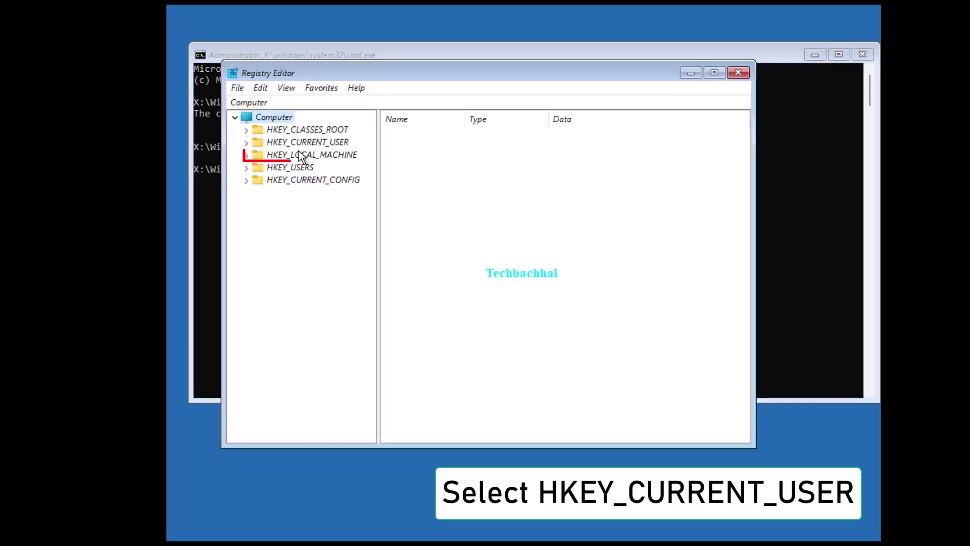
left_click(311, 154)
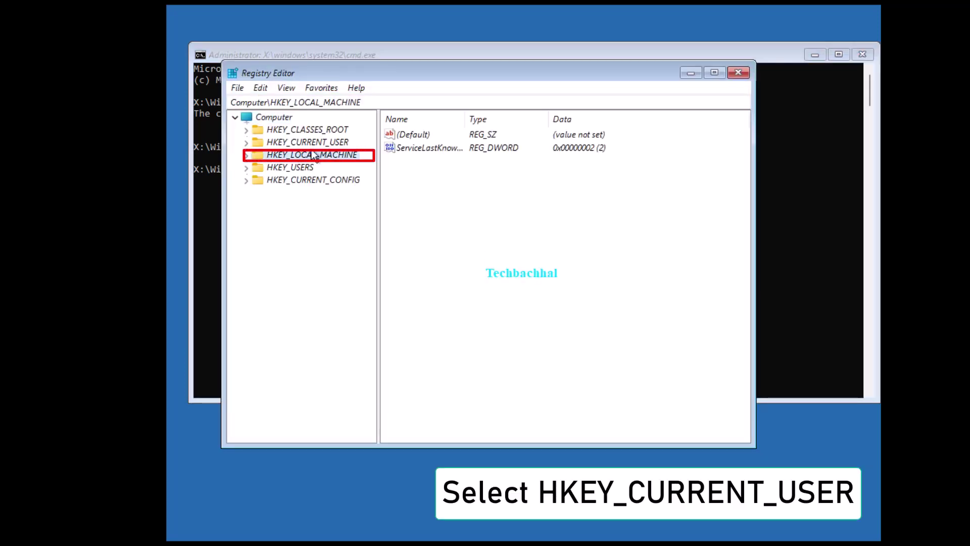
left_click(237, 89)
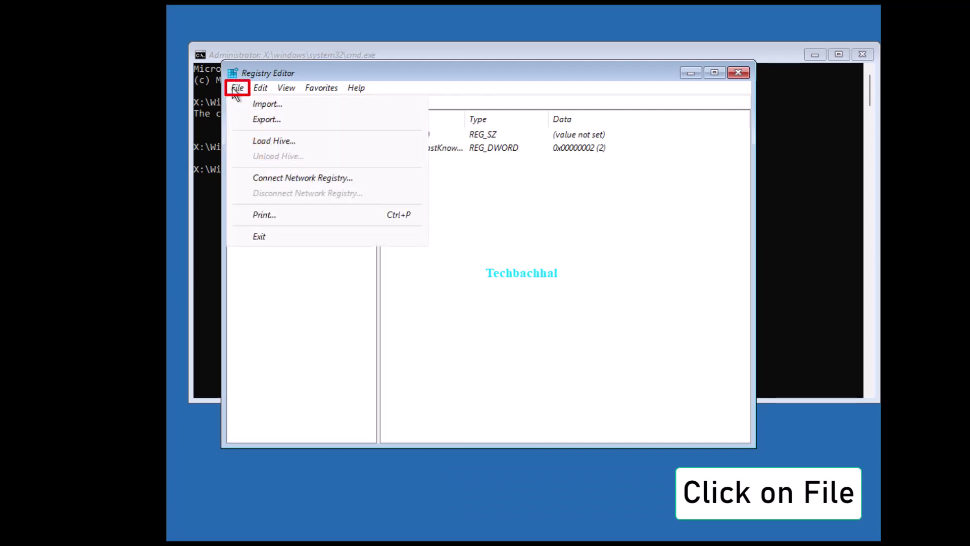
- Browse the Load Hive dialog to C:\Windows\System32\config
left_click(277, 142)
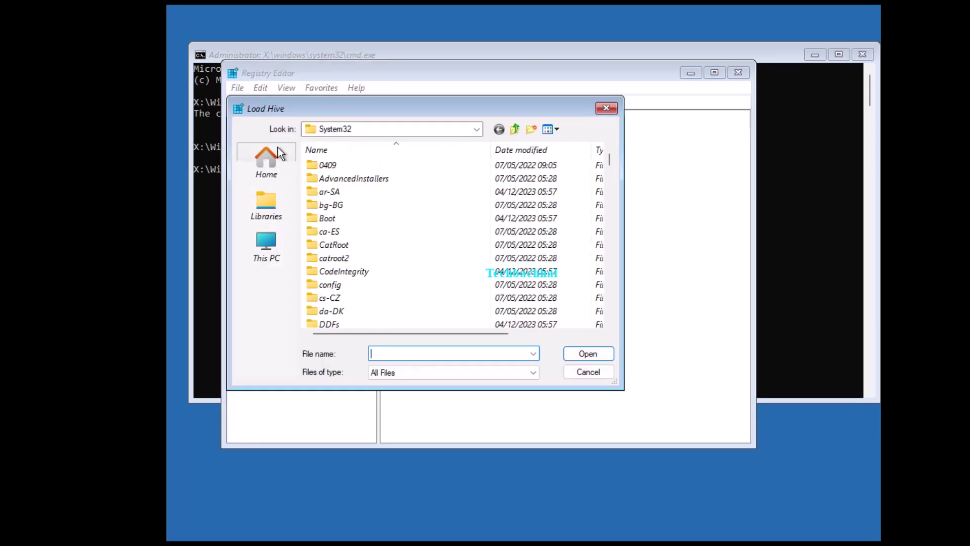
left_click(266, 241)
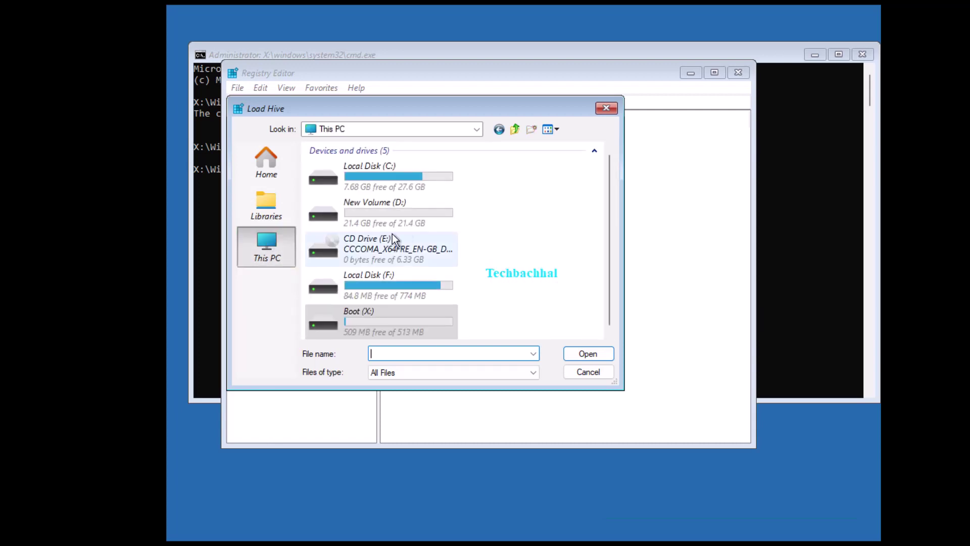
double_click(379, 171)
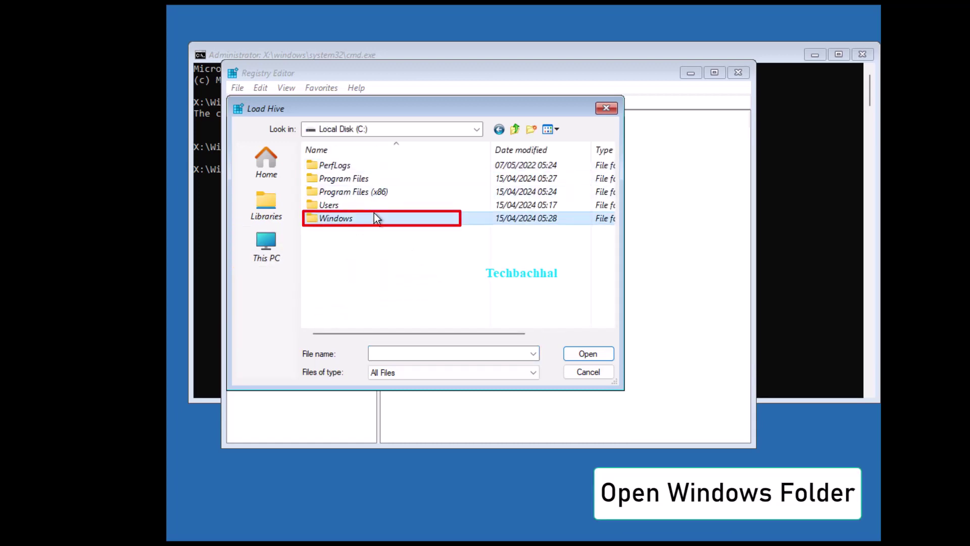
double_click(336, 219)
scroll(373, 243, "down", 2)
scroll(374, 263, "down", 2)
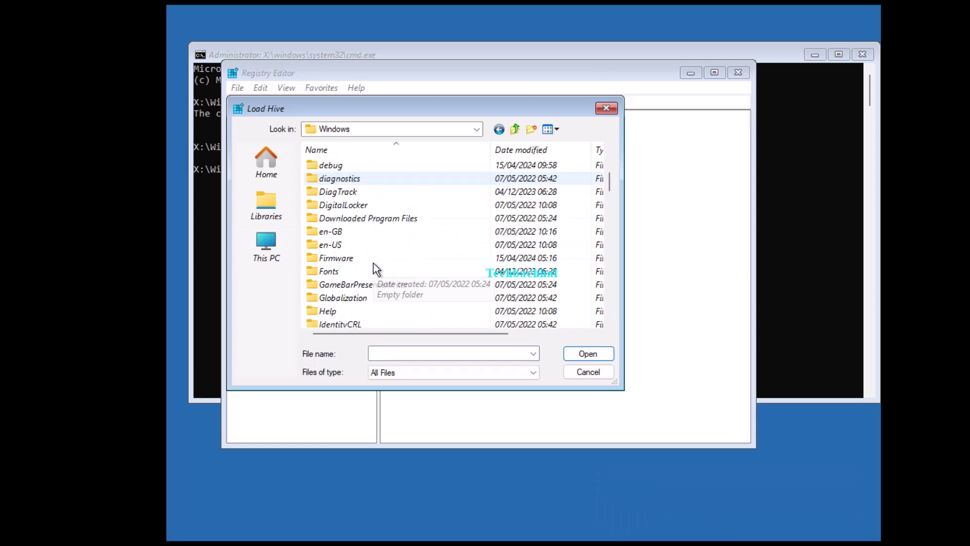
scroll(374, 266, "down", 2)
scroll(373, 271, "down", 3)
scroll(372, 271, "down", 3)
scroll(373, 272, "down", 2)
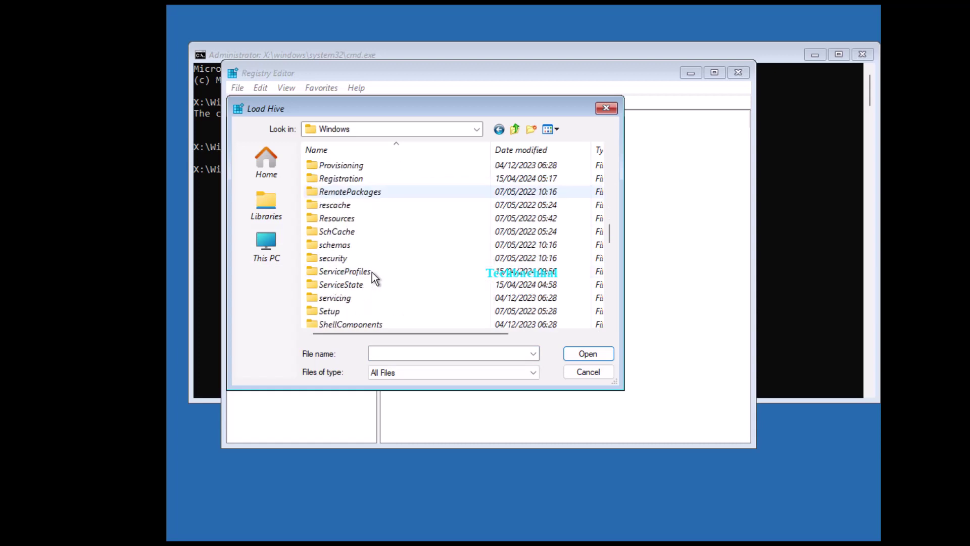
scroll(414, 274, "down", 1)
scroll(416, 275, "down", 3)
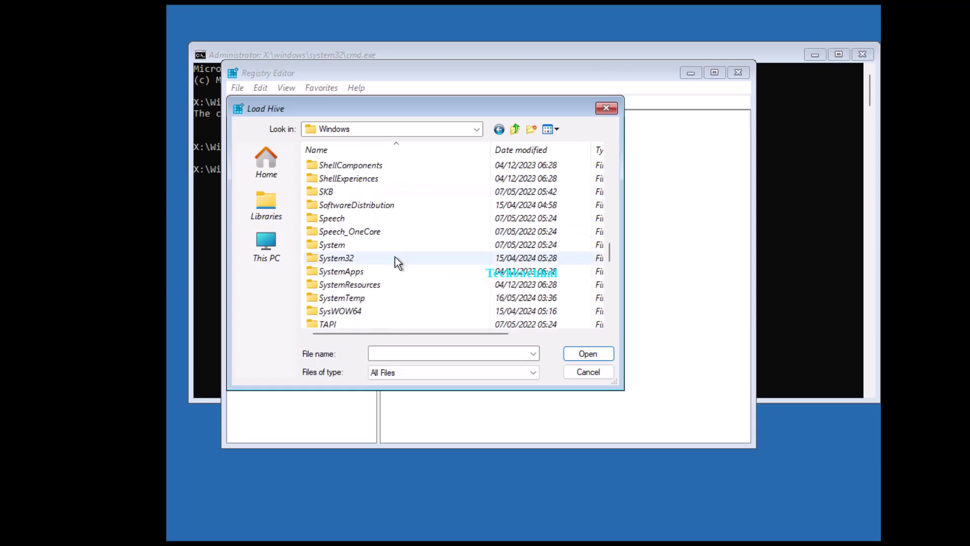
double_click(373, 258)
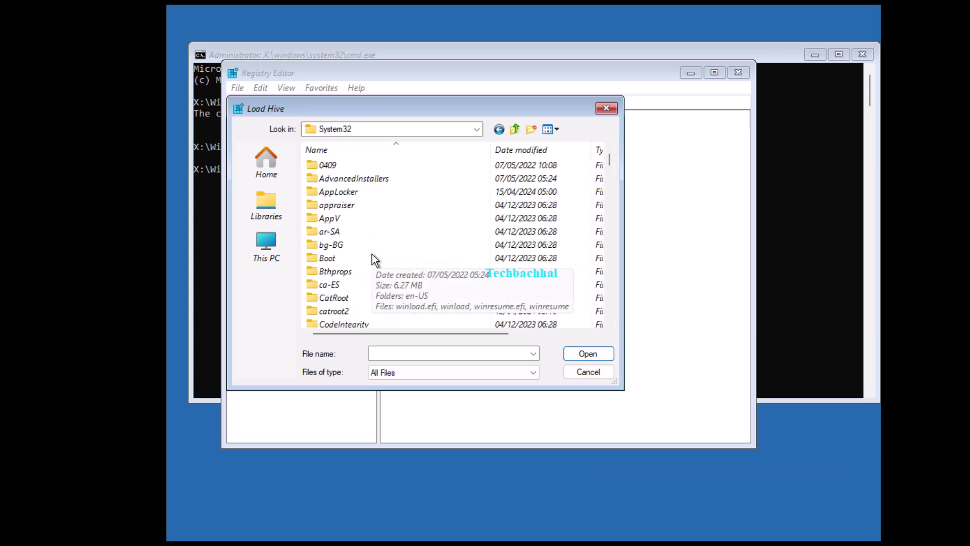
scroll(373, 254, "down", 3)
scroll(368, 228, "down", 3)
scroll(368, 237, "down", 3)
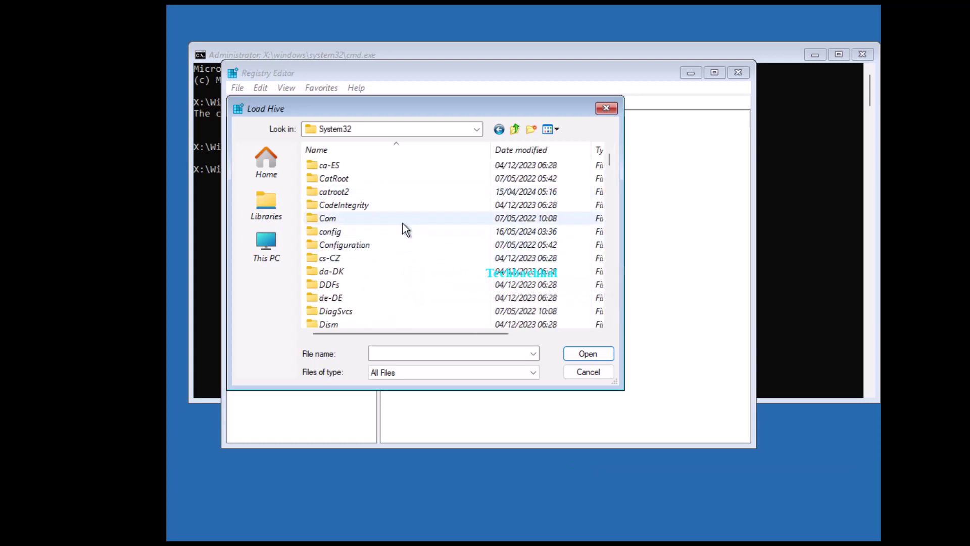
double_click(380, 230)
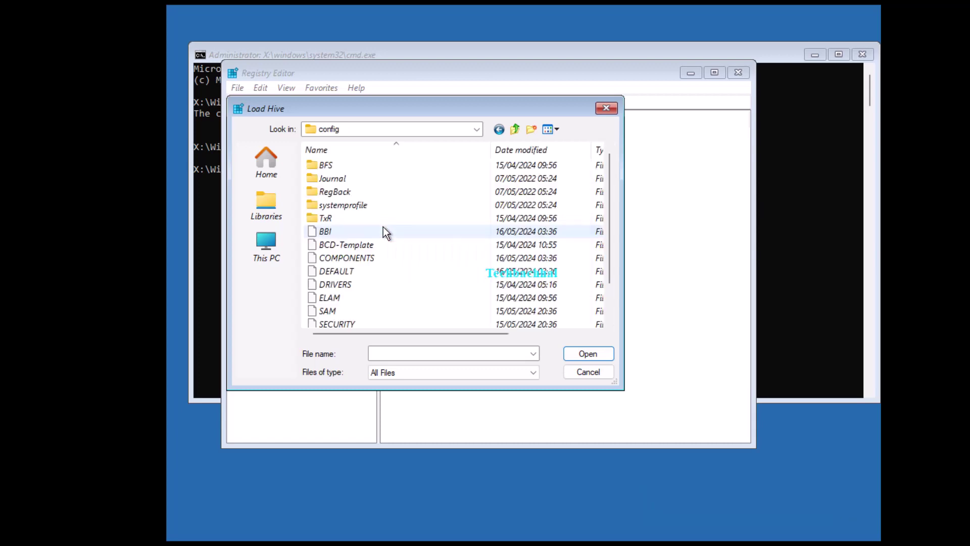
scroll(383, 226, "down", 3)
- Load the SOFTWARE hive file under the key name msoftware
left_click(370, 298)
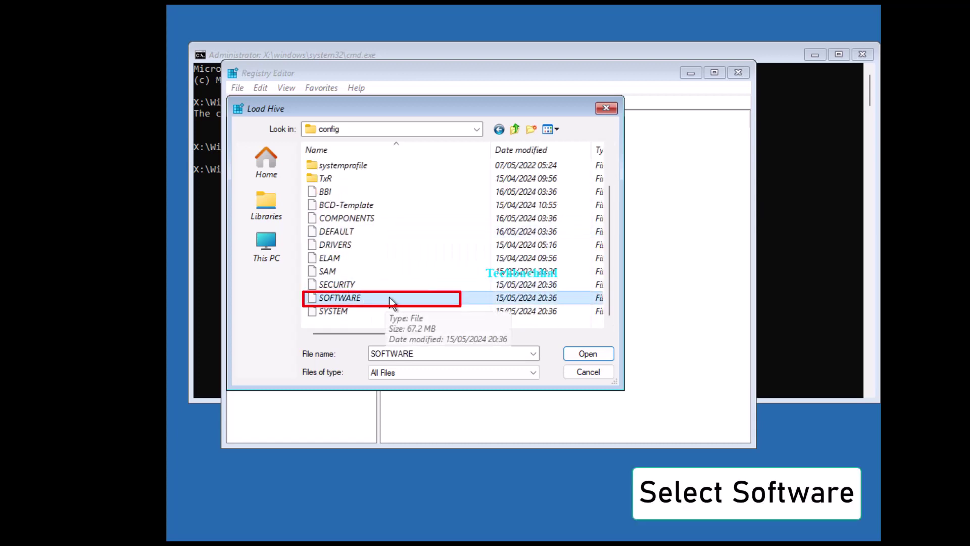
left_click(589, 354)
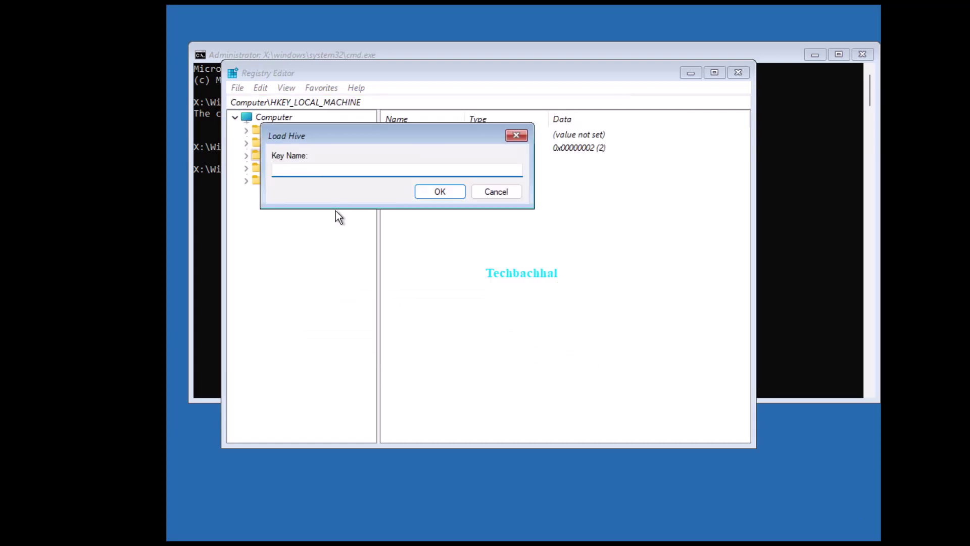
type("msoftware")
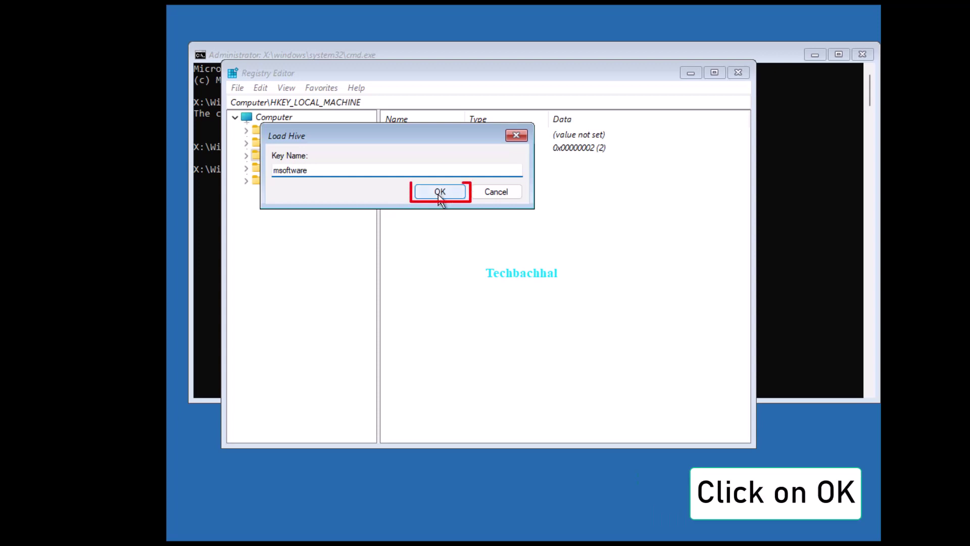
left_click(440, 192)
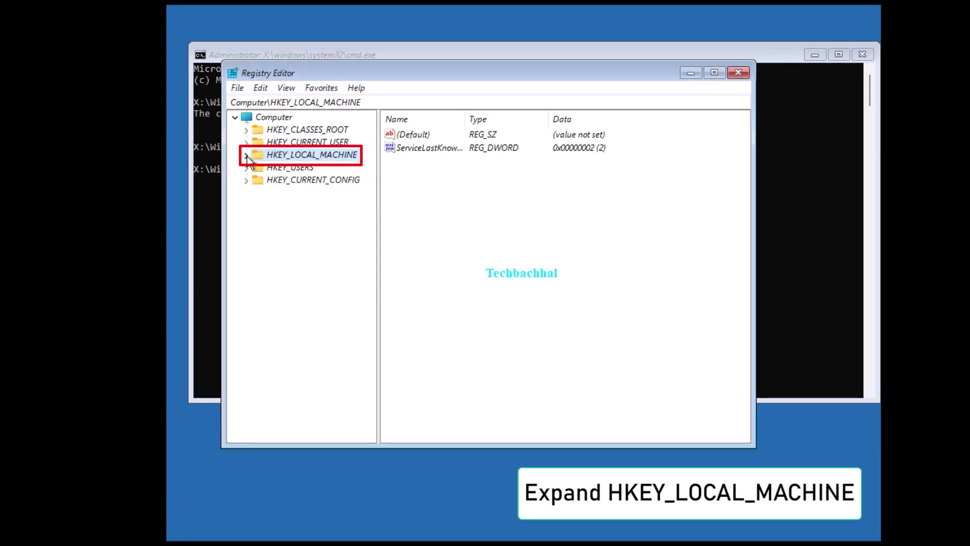
- Expand msoftware\Microsoft\Windows NT\CurrentVersion\PasswordLess and select the Device key
left_click(246, 154)
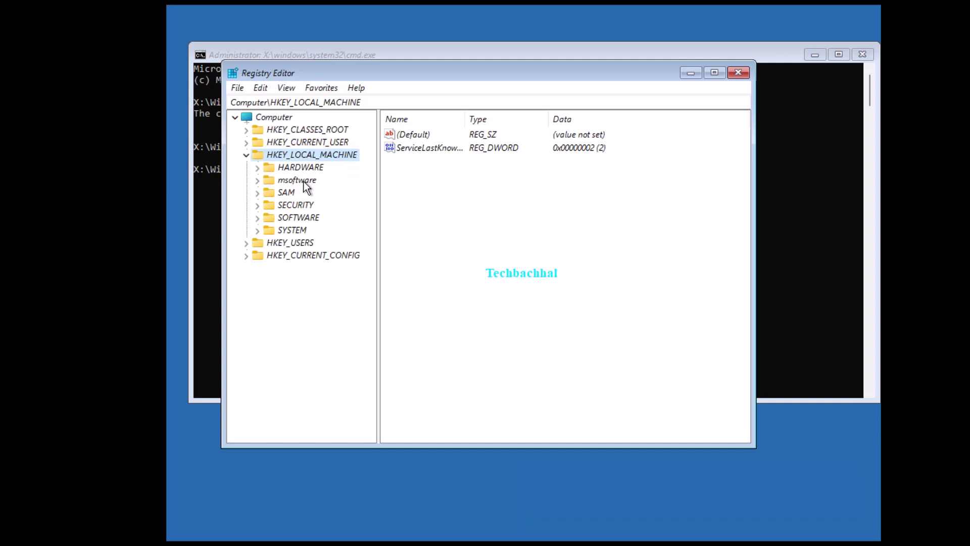
left_click(258, 180)
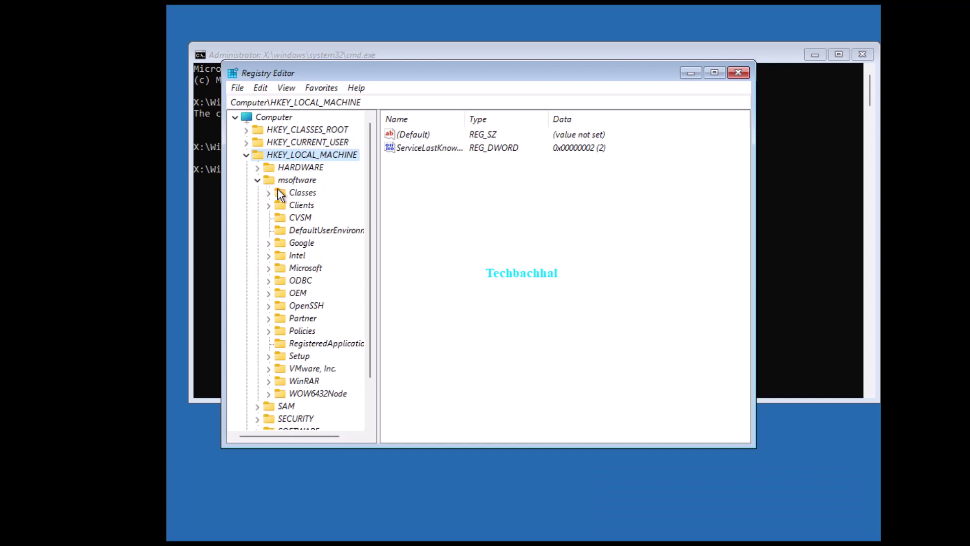
left_click(269, 268)
scroll(314, 341, "down", 5)
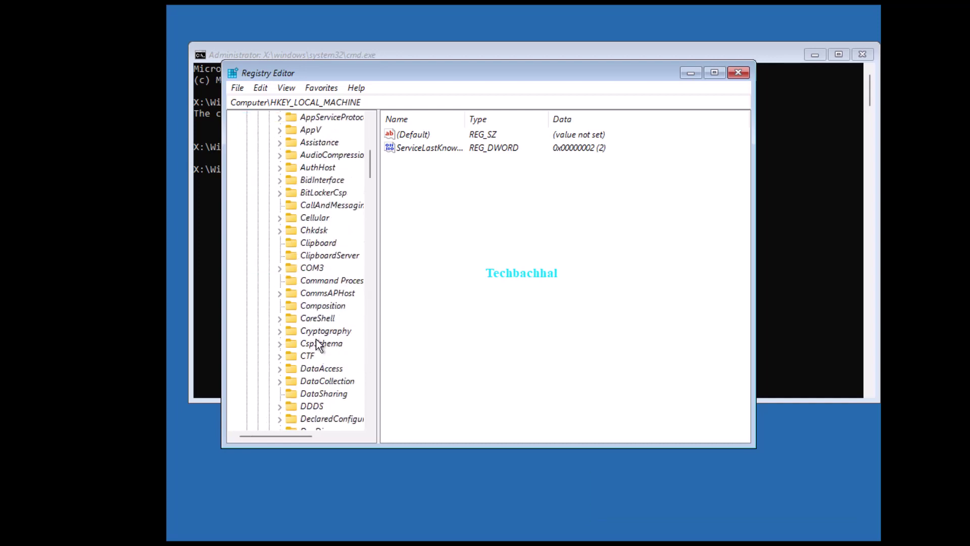
scroll(313, 341, "down", 3)
scroll(313, 342, "down", 4)
scroll(314, 341, "down", 4)
scroll(315, 341, "down", 4)
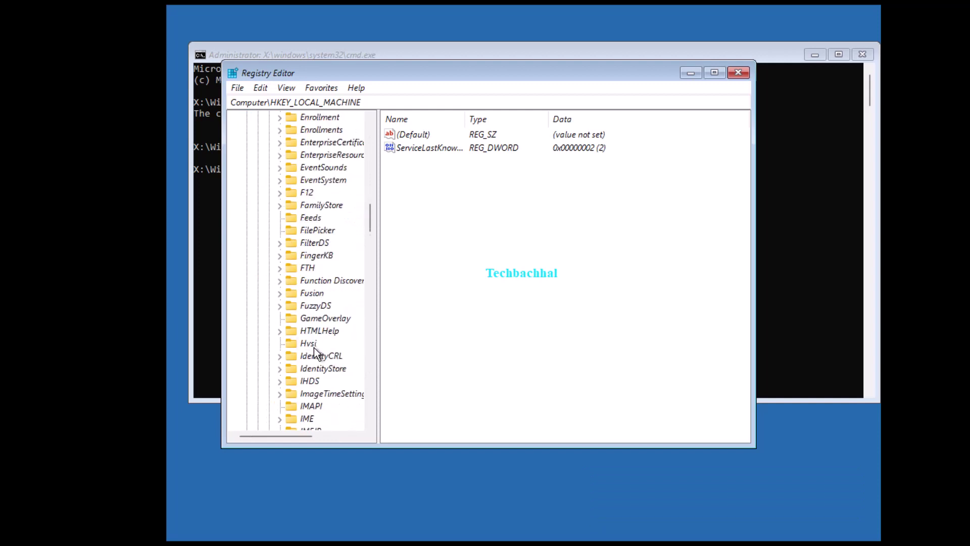
scroll(314, 347, "down", 4)
scroll(313, 348, "down", 4)
scroll(314, 347, "down", 4)
scroll(318, 348, "down", 4)
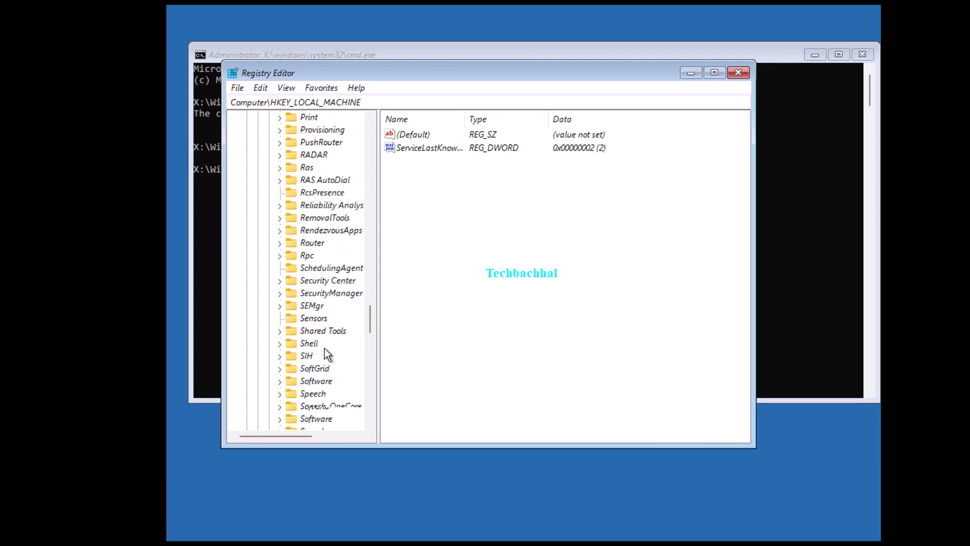
scroll(324, 348, "down", 2)
scroll(344, 363, "down", 4)
scroll(345, 363, "down", 4)
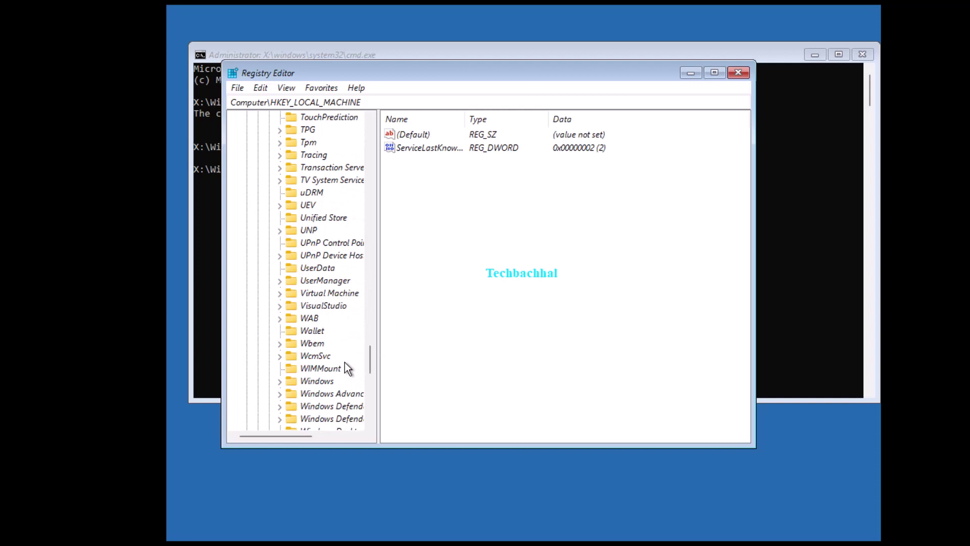
scroll(346, 363, "down", 3)
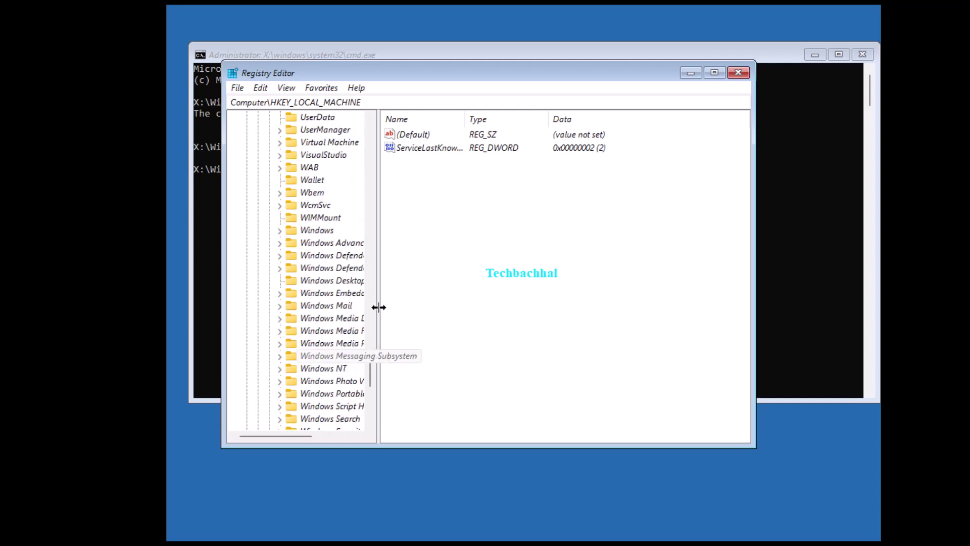
left_click_drag(378, 306, 463, 304)
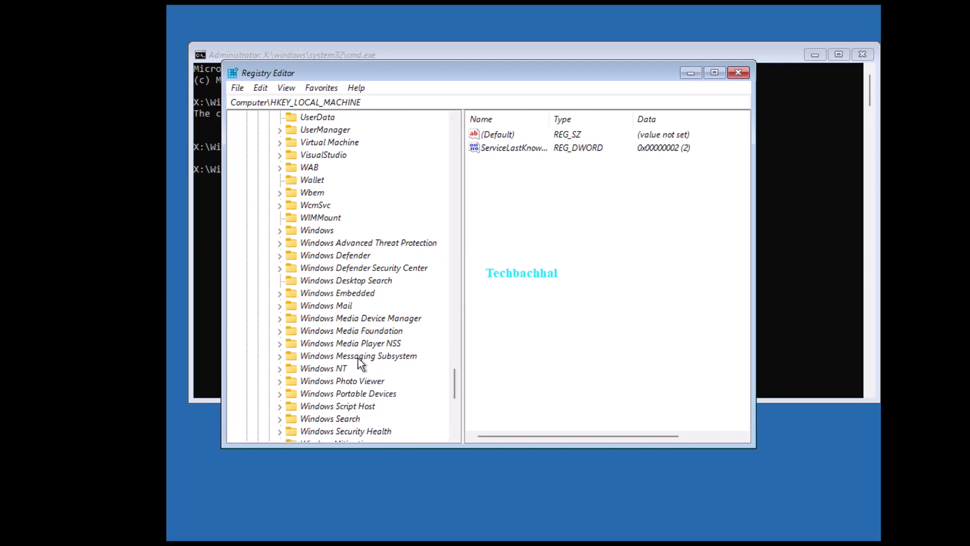
left_click(281, 370)
scroll(346, 367, "down", 1)
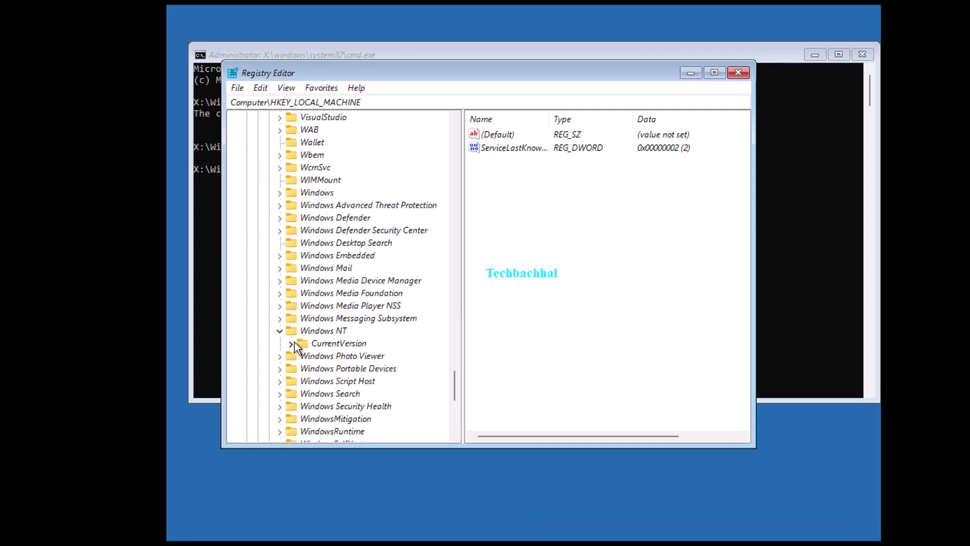
left_click(293, 342)
scroll(341, 341, "down", 5)
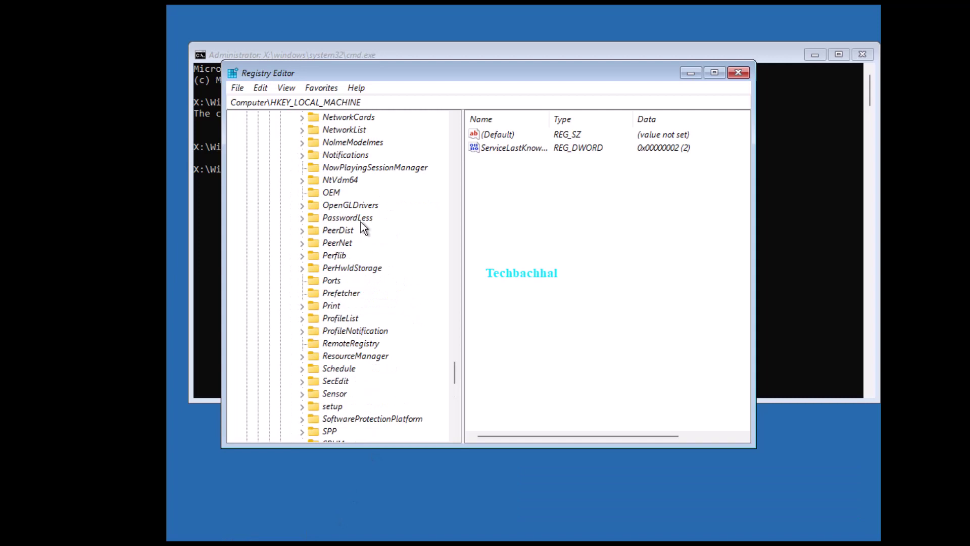
left_click(303, 219)
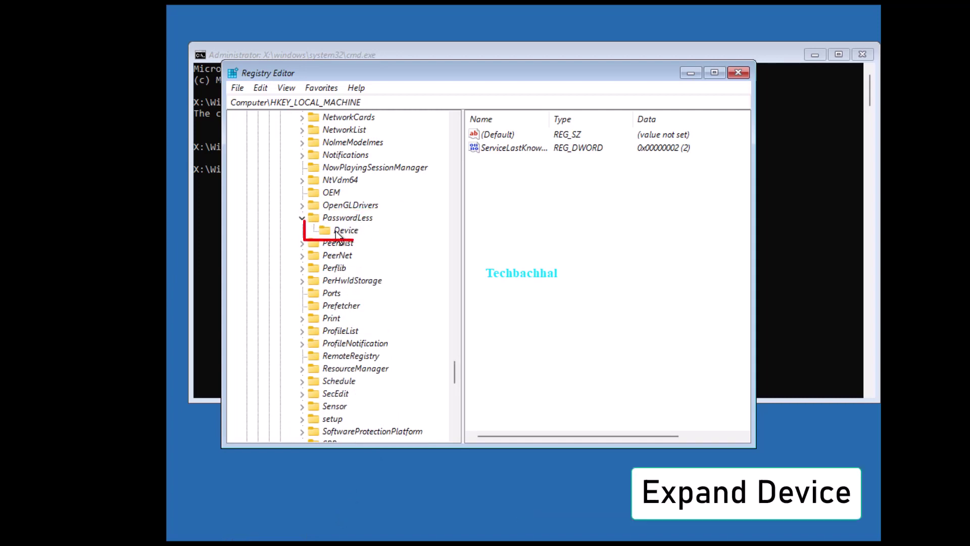
left_click(346, 231)
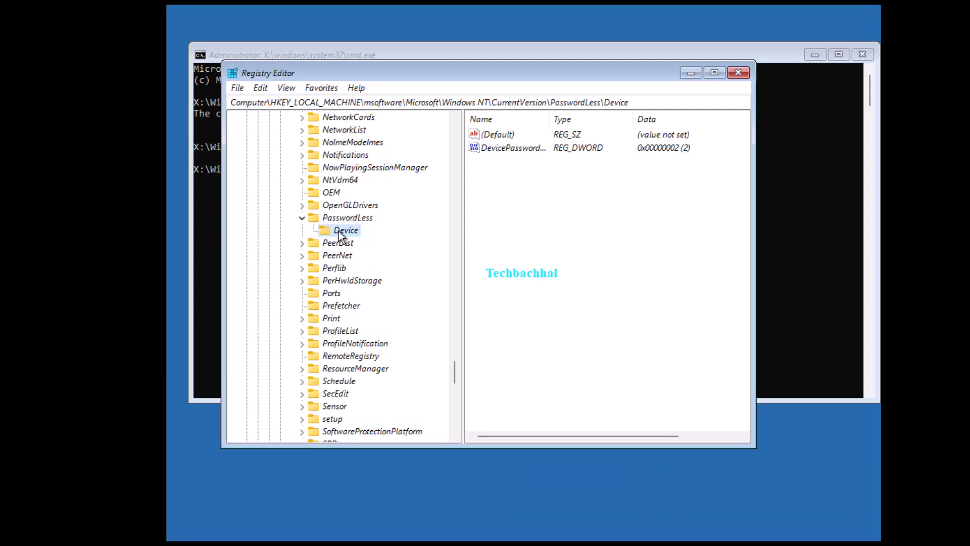
- Change DevicePasswordLessBuildVersion's value data from 2 to 0
double_click(510, 149)
type("0")
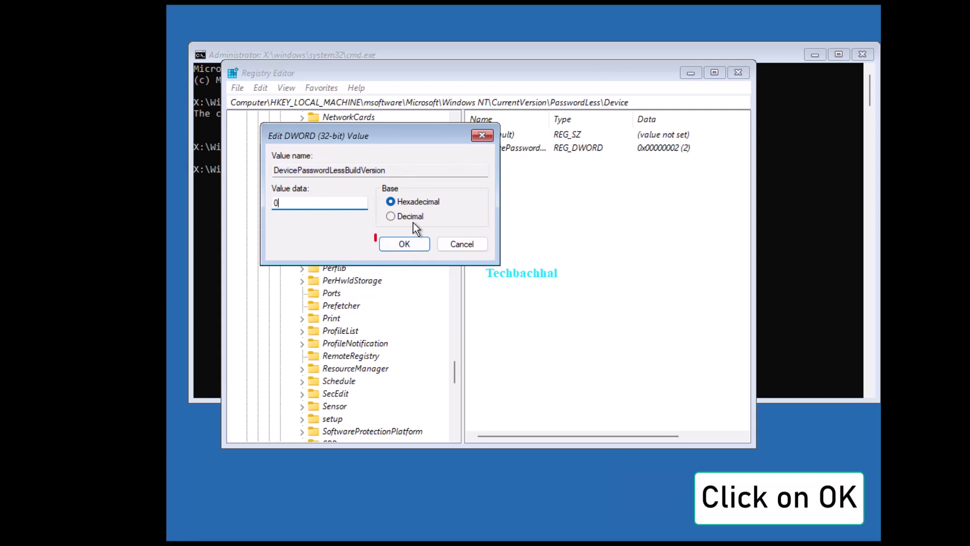
left_click(410, 245)
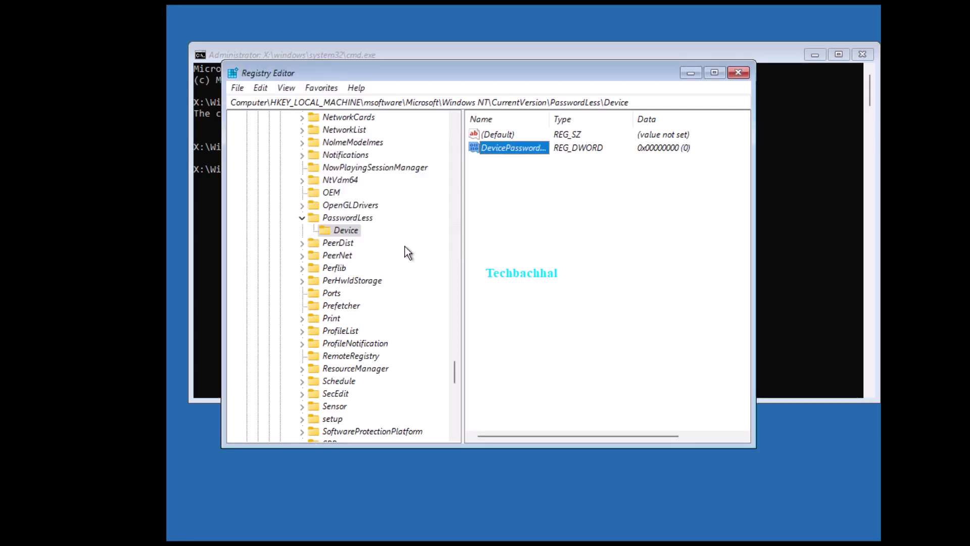
- Collapse the PasswordLess, CurrentVersion, Windows NT, Microsoft and msoftware keys
left_click(348, 218)
scroll(345, 272, "up", 10)
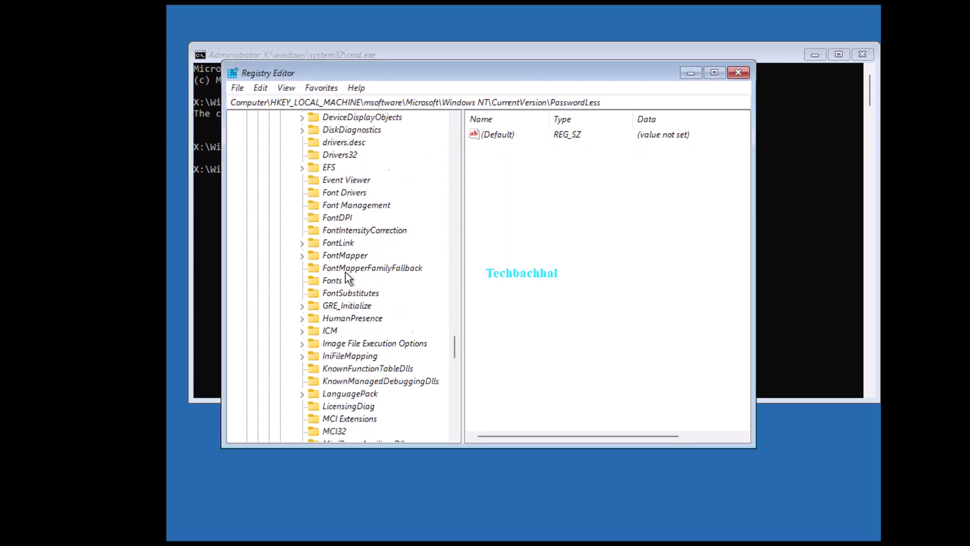
scroll(453, 337, "up", 10)
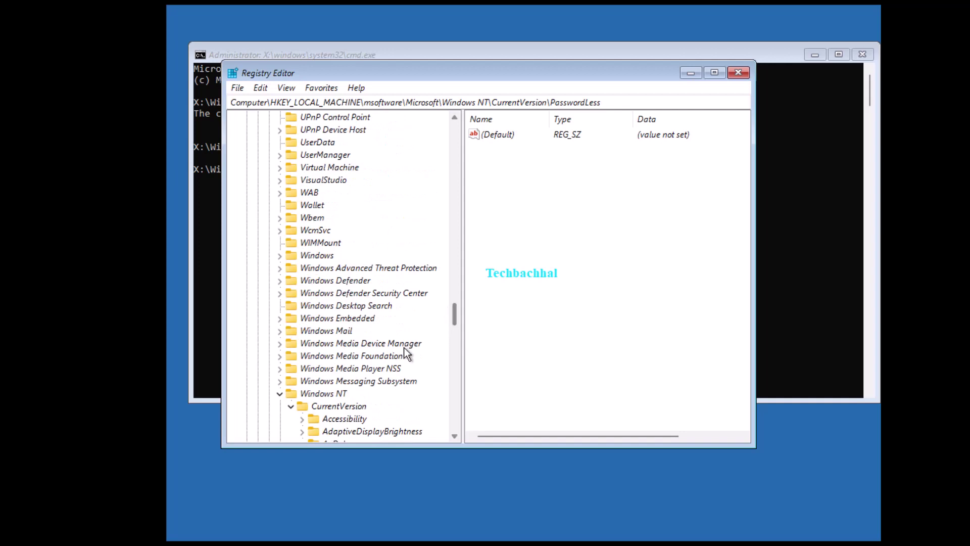
left_click(293, 407)
left_click(280, 394)
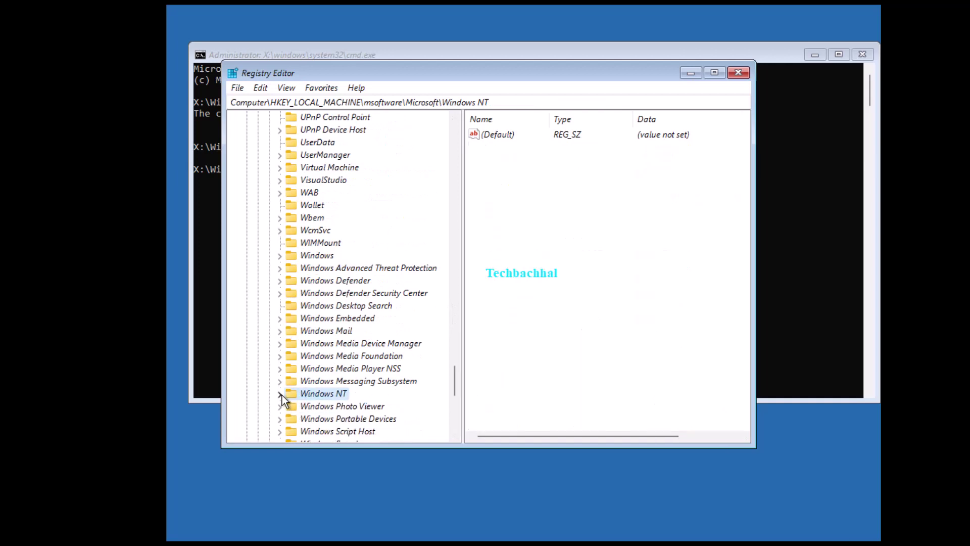
left_click_drag(455, 374, 478, 125)
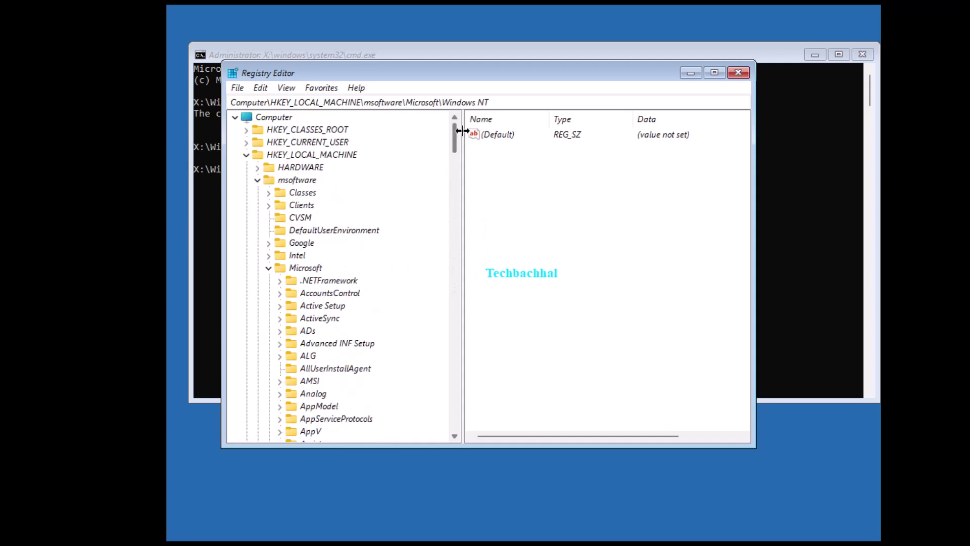
left_click(267, 268)
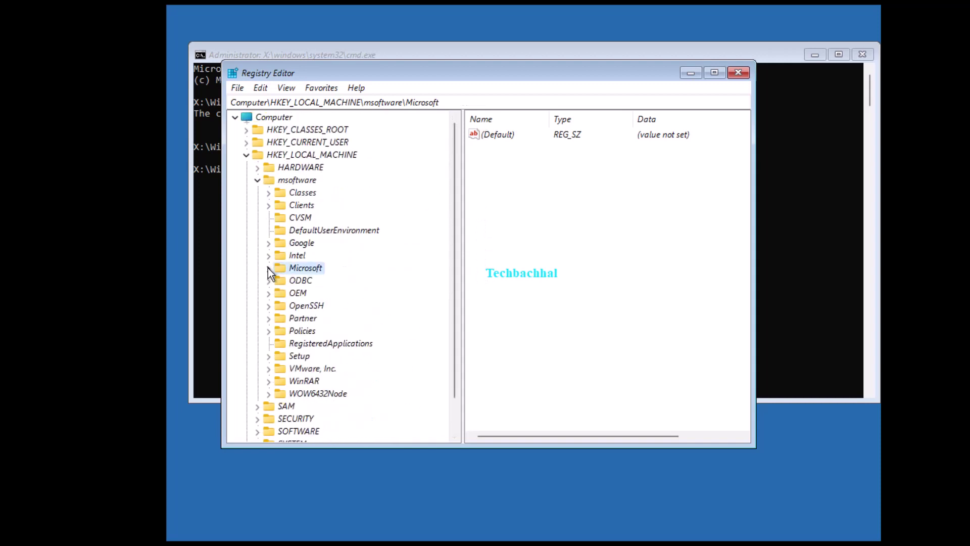
left_click(257, 179)
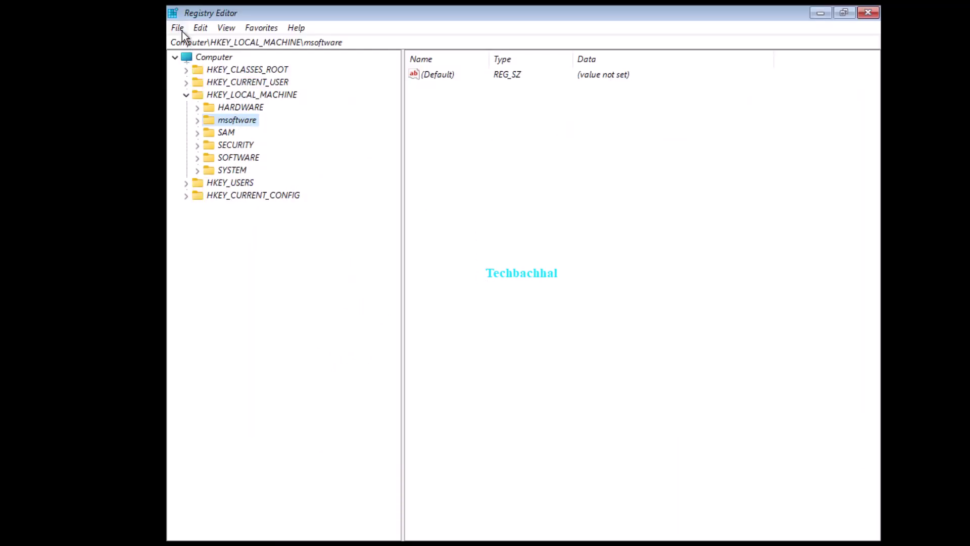
left_click(182, 31)
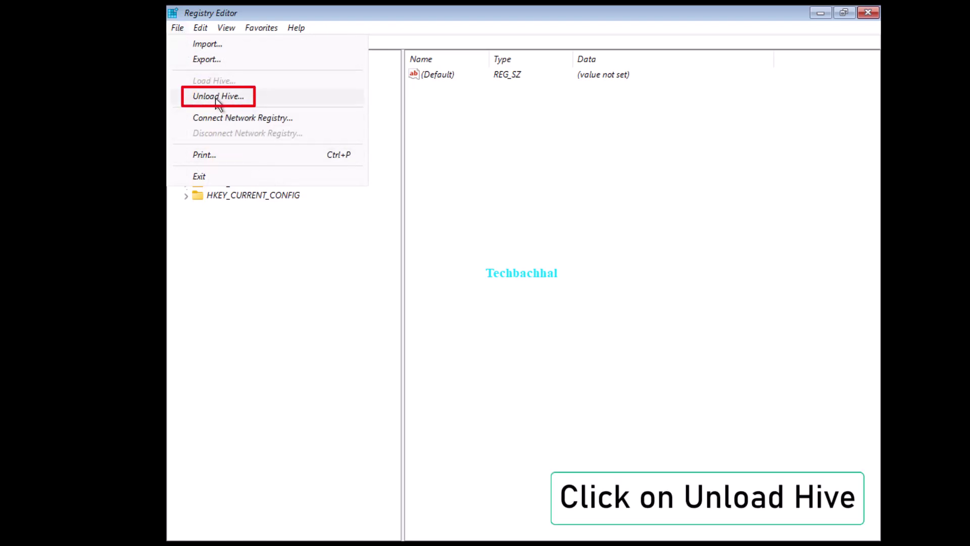
- Unload msoftware, confirming with Yes, then close Registry Editor and Command Prompt
left_click(219, 96)
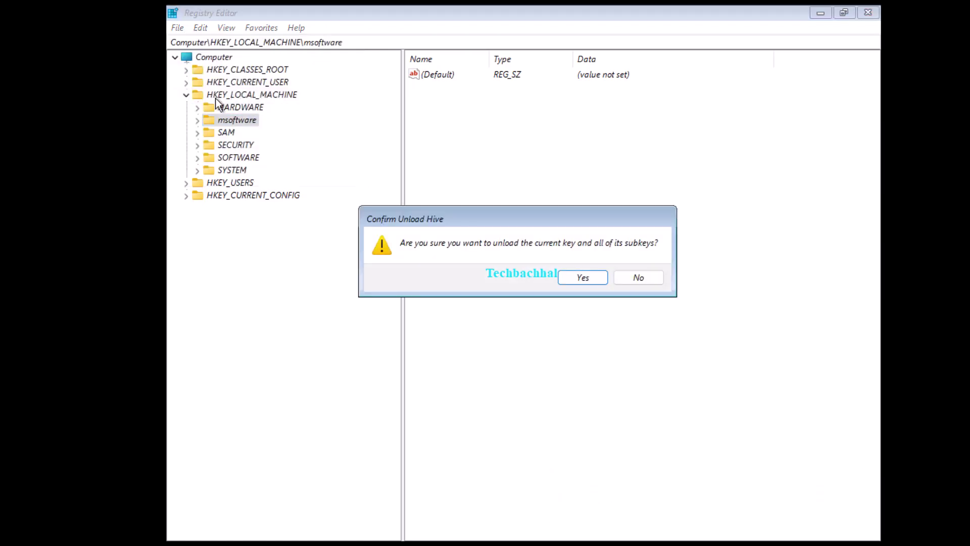
left_click(592, 276)
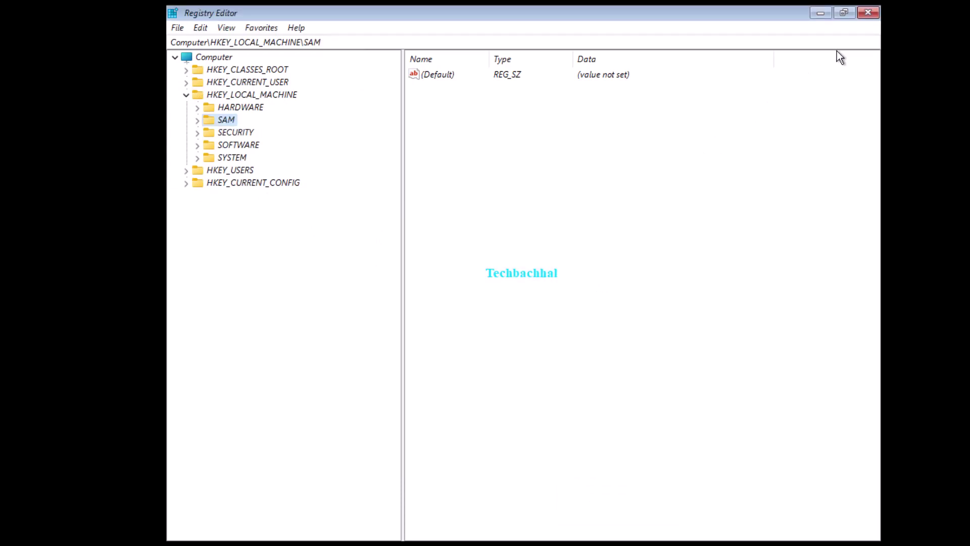
left_click(867, 14)
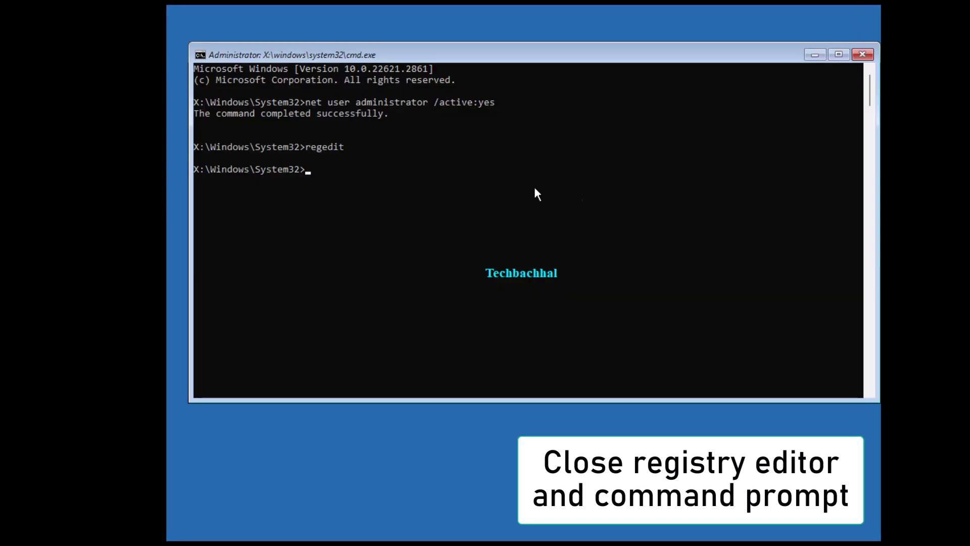
left_click(865, 56)
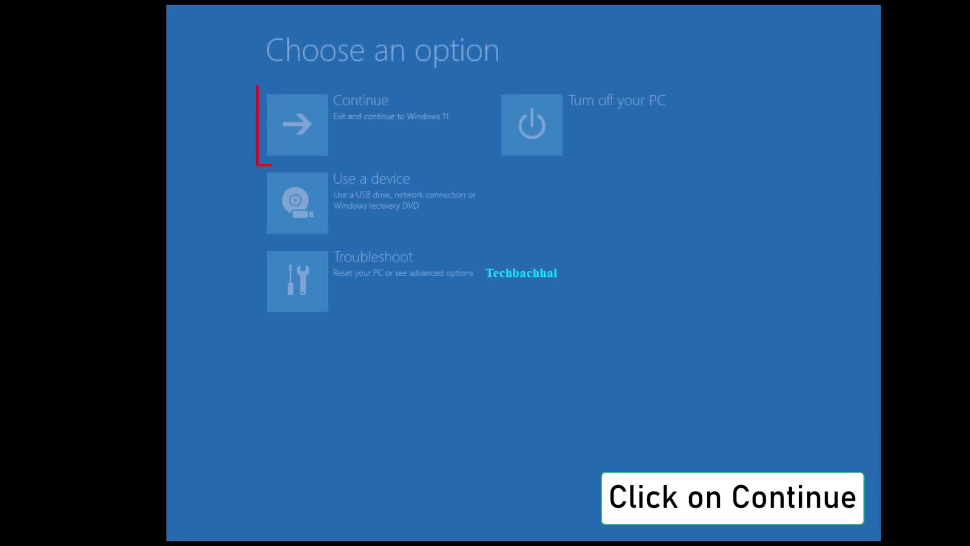